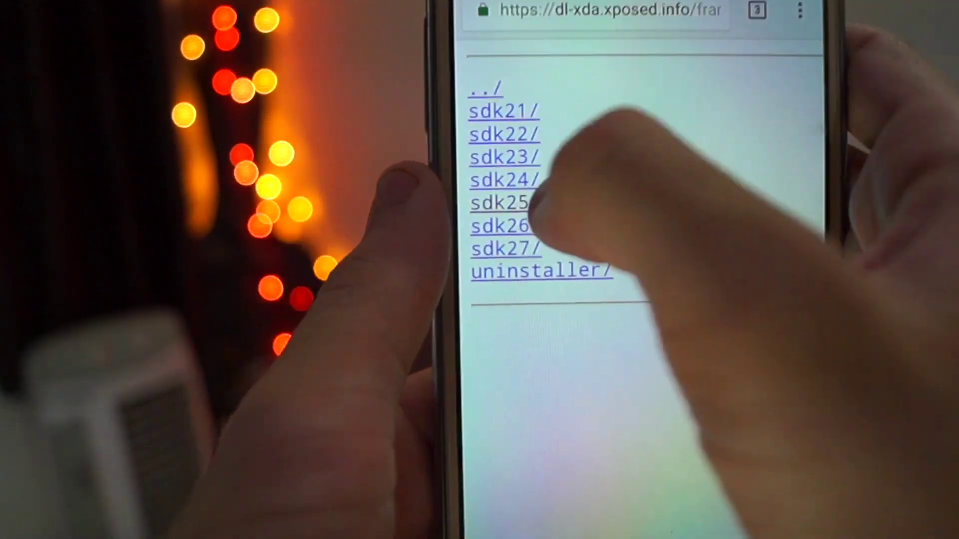
Open the sdk25/ folder to list its arm, arm64 and x86 subfolders
left_click(460, 213)
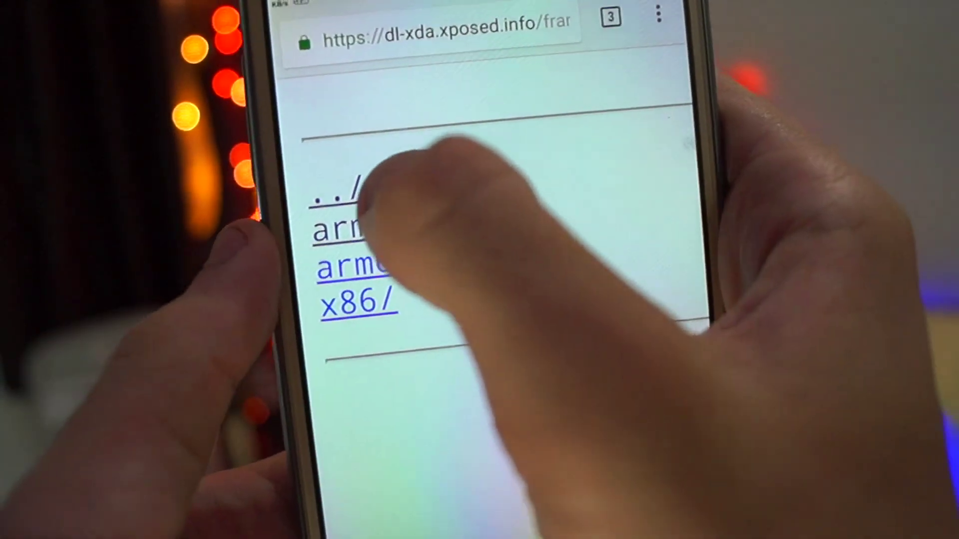
Open the sdk25 arm/ folder listing the Xposed v88–v89 framework zips
left_click(377, 237)
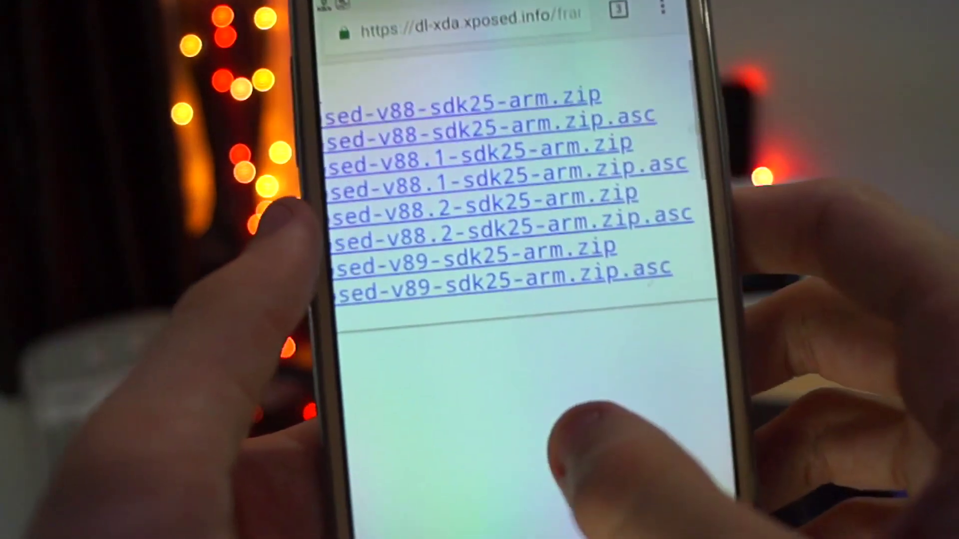
scroll(480, 225, "down", 3)
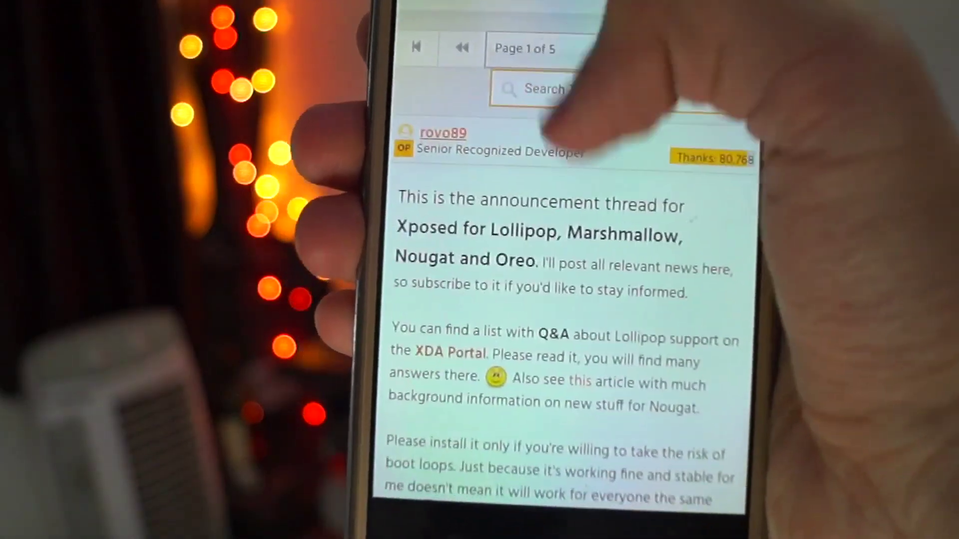
scroll(561, 299, "down", 3)
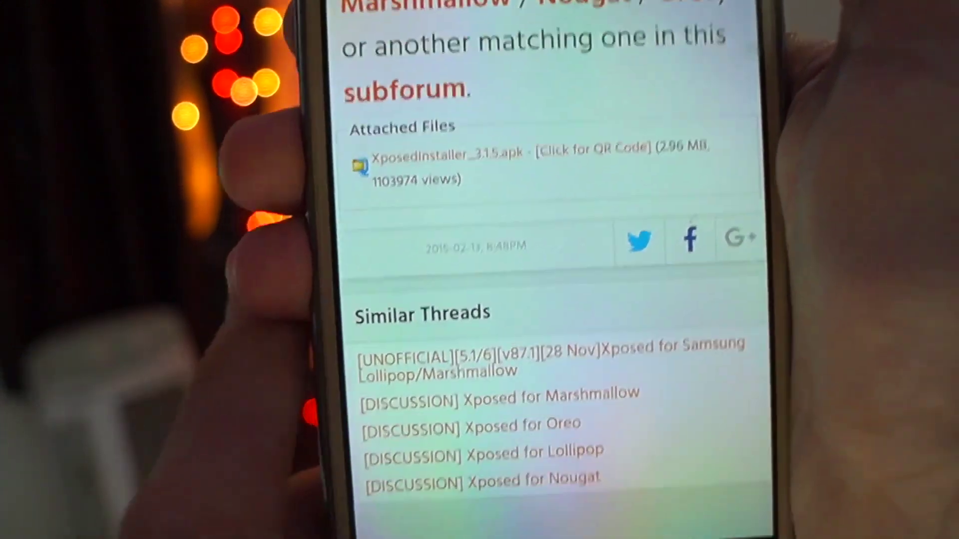
Leave Chrome for the phone's app drawer after reaching the XposedInstaller 3.1.5 apk
key("Home")
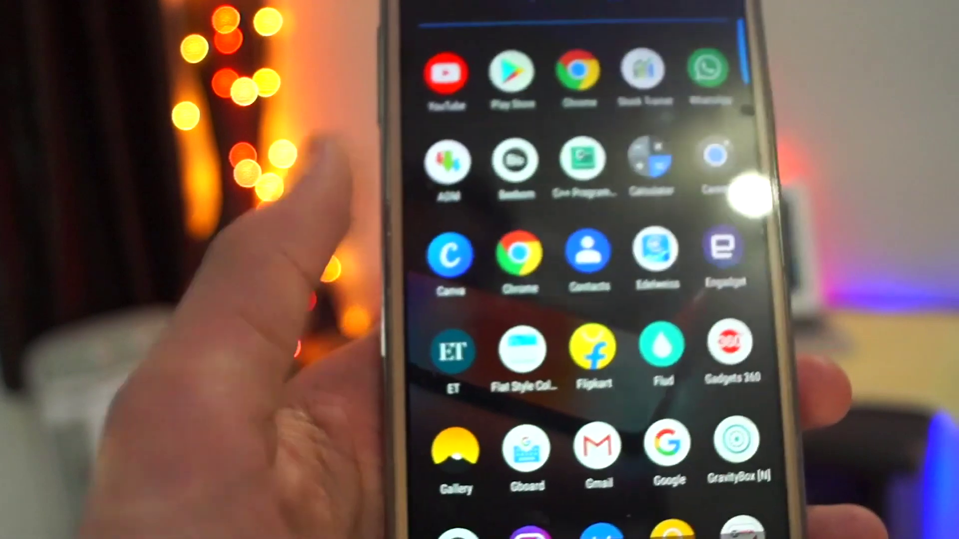
scroll(592, 299, "down", 3)
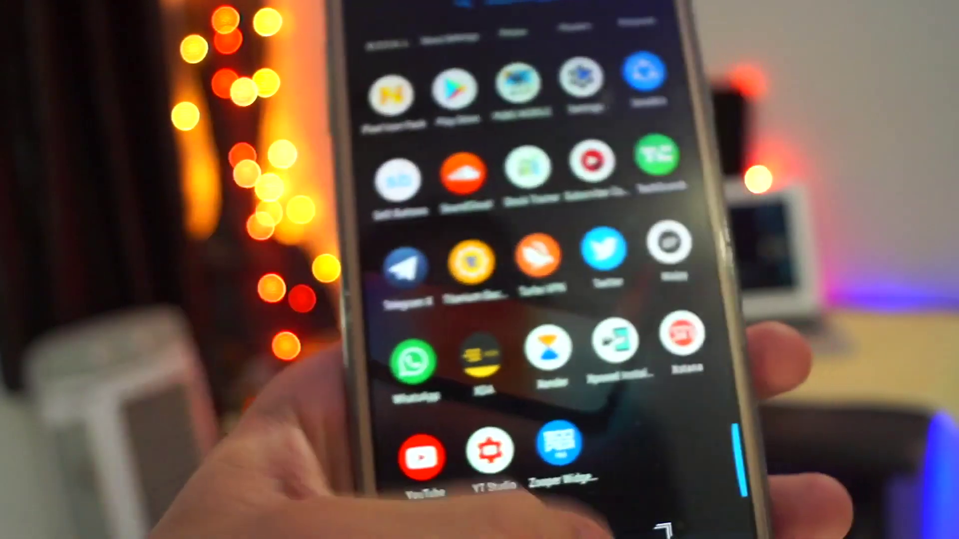